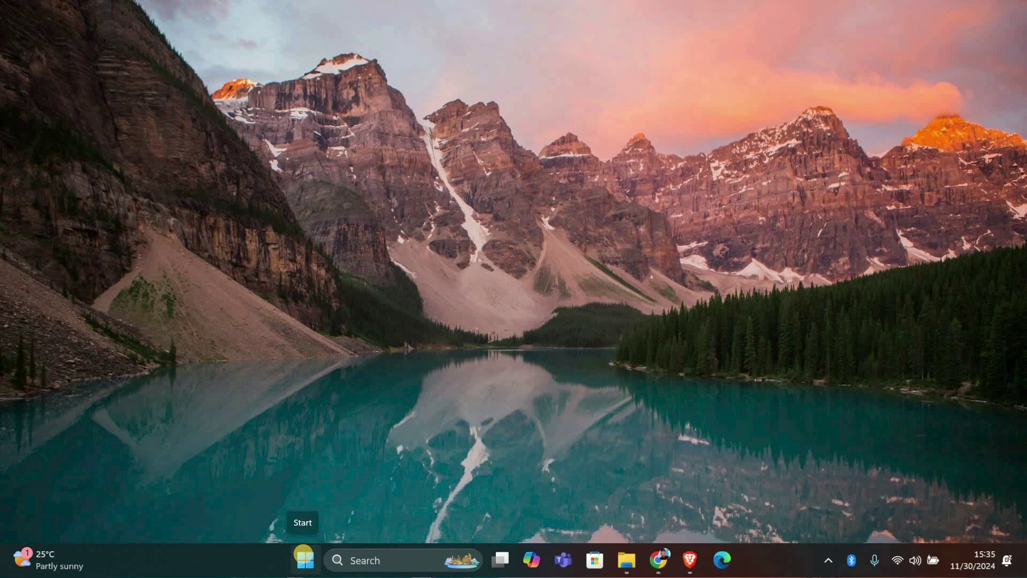
Search the Start menu for Services and launch the Services console.
left_click(303, 557)
type("Services")
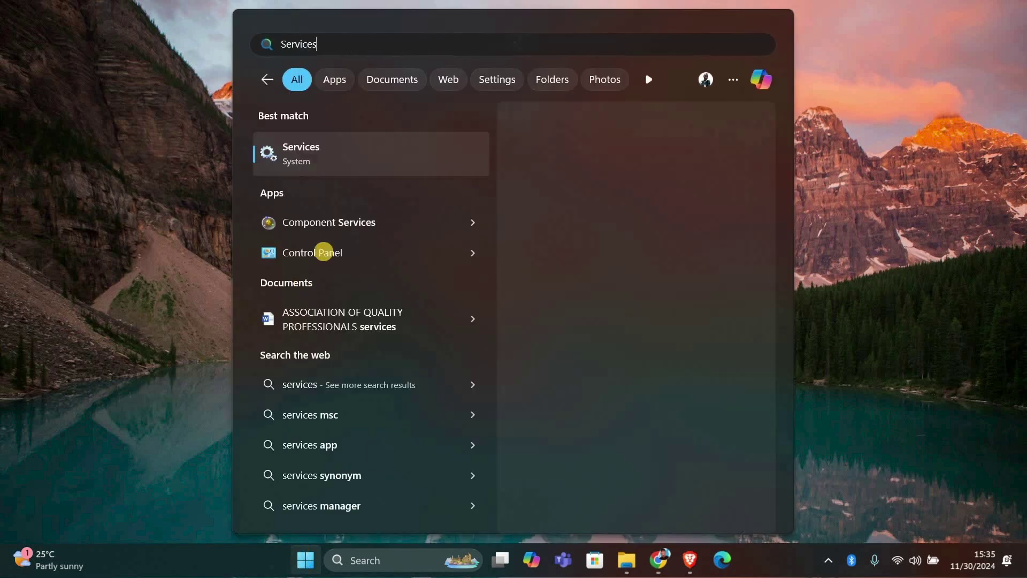
left_click(301, 153)
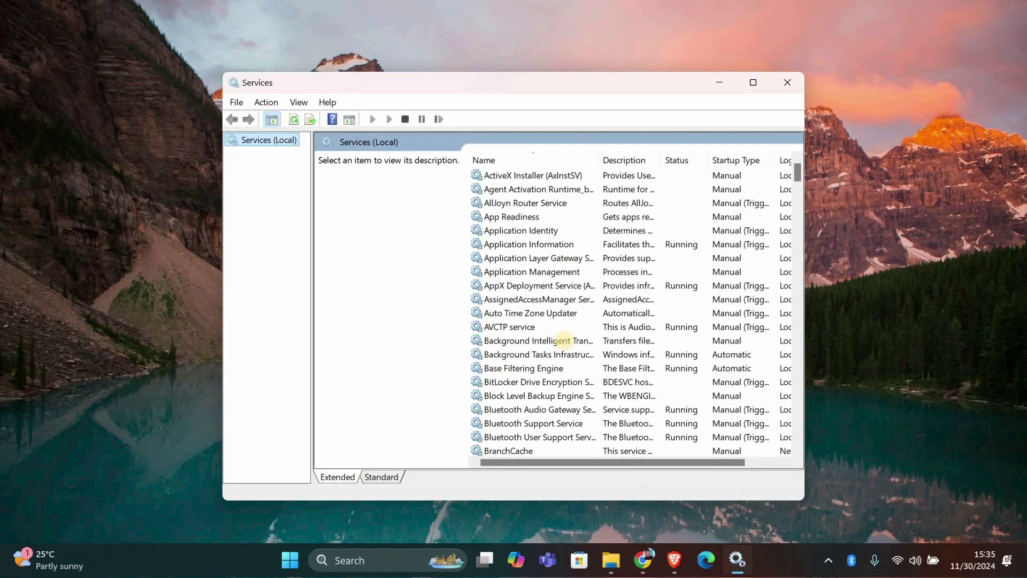
scroll(561, 340, "down", 3)
Select Realtek Audio Service and view its Stop/Restart actions menu, then dismiss it.
left_click(523, 340)
type("r")
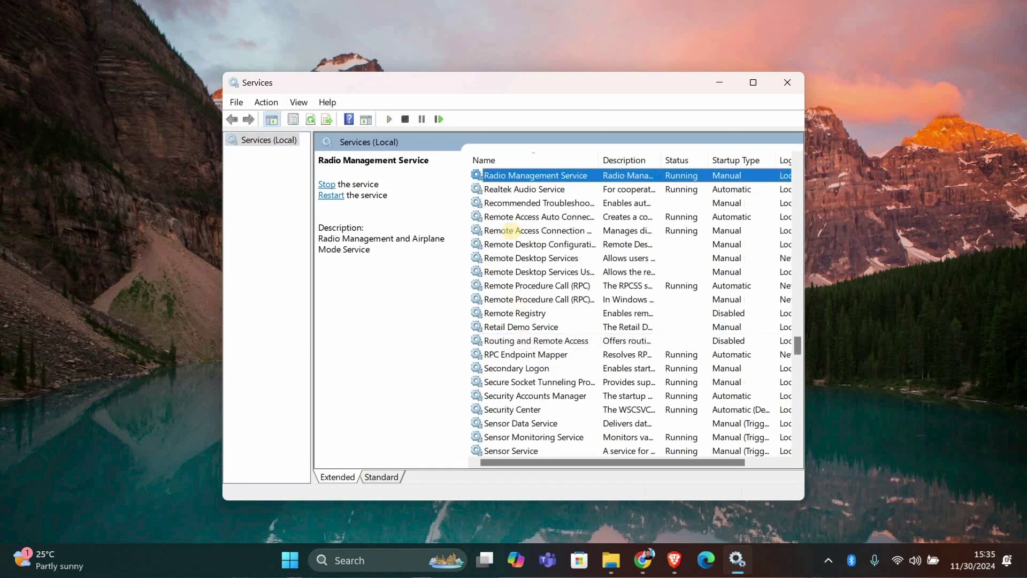
left_click(517, 190)
right_click(518, 189)
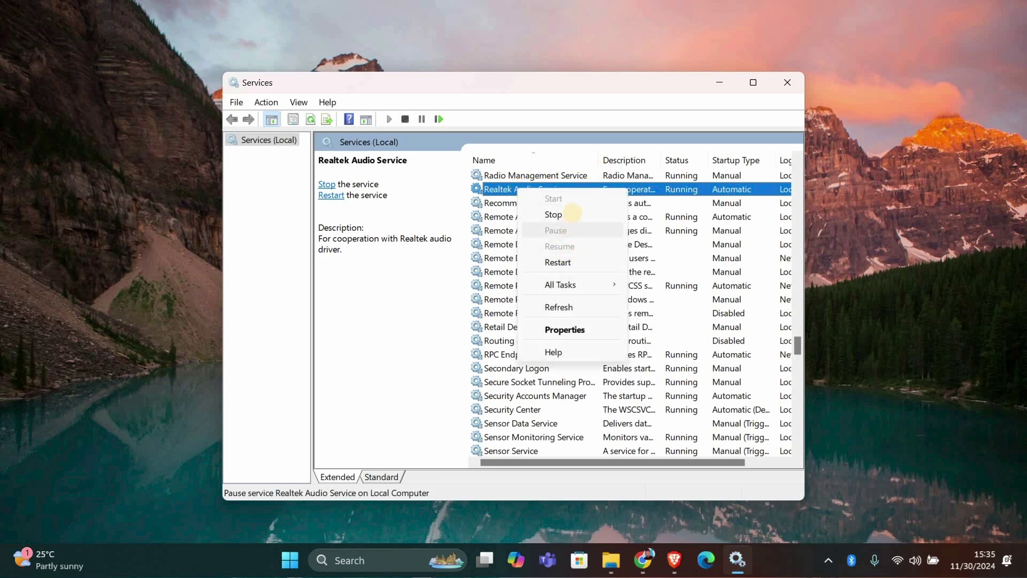
left_click(654, 105)
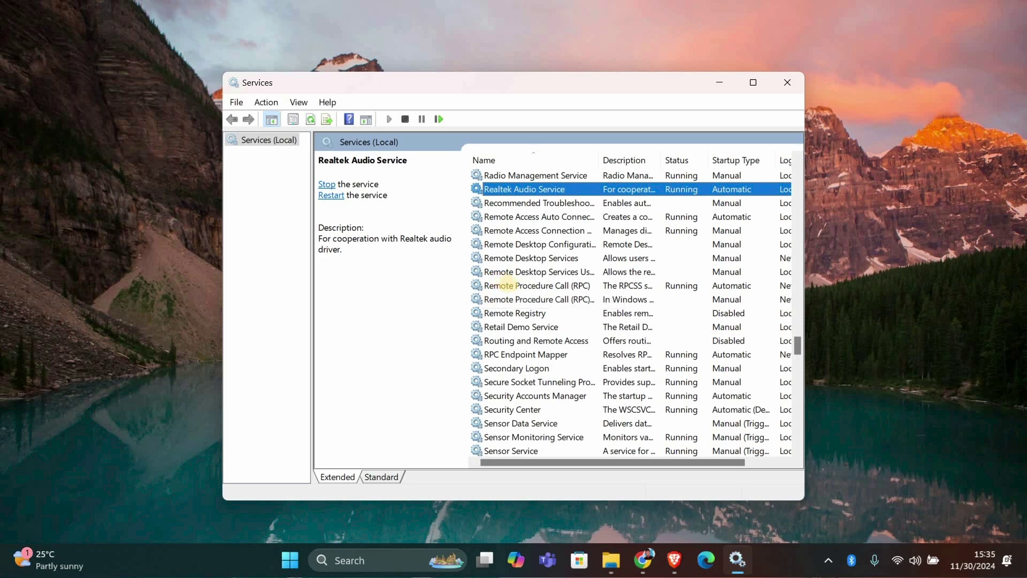
Check in its Properties that Remote Procedure Call (RPC) is running with Automatic startup.
left_click(509, 285)
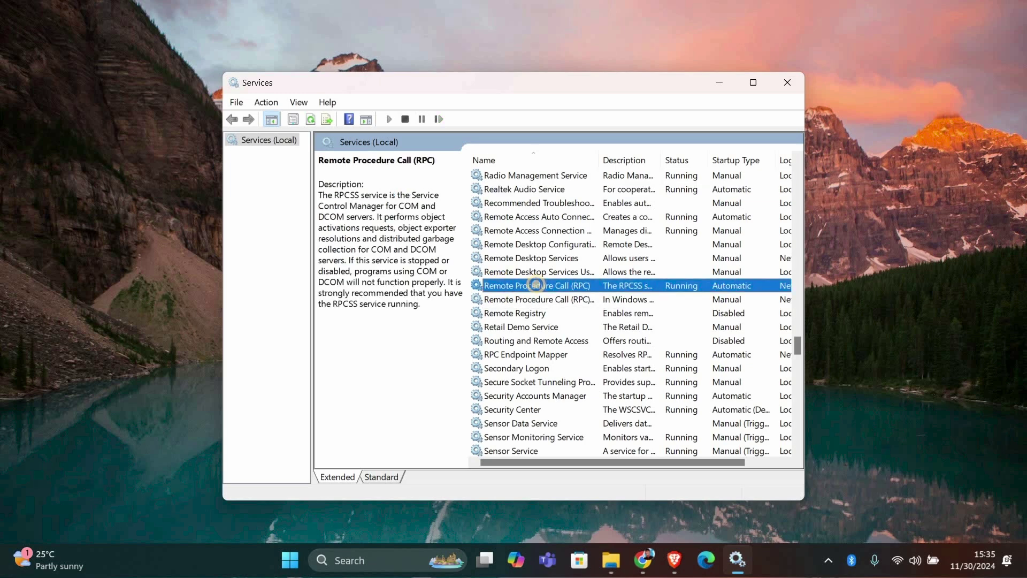
right_click(535, 285)
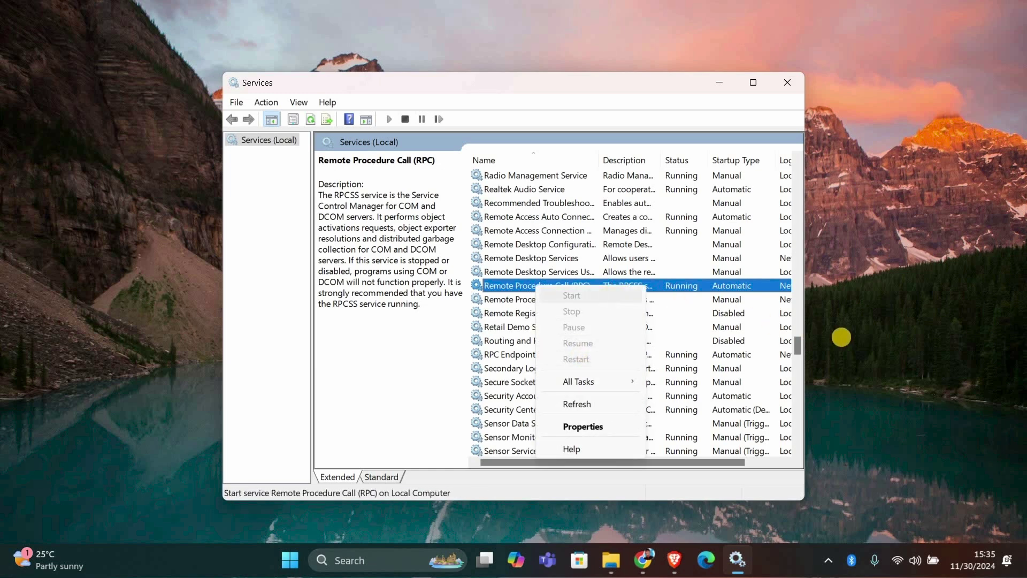
left_click(521, 285)
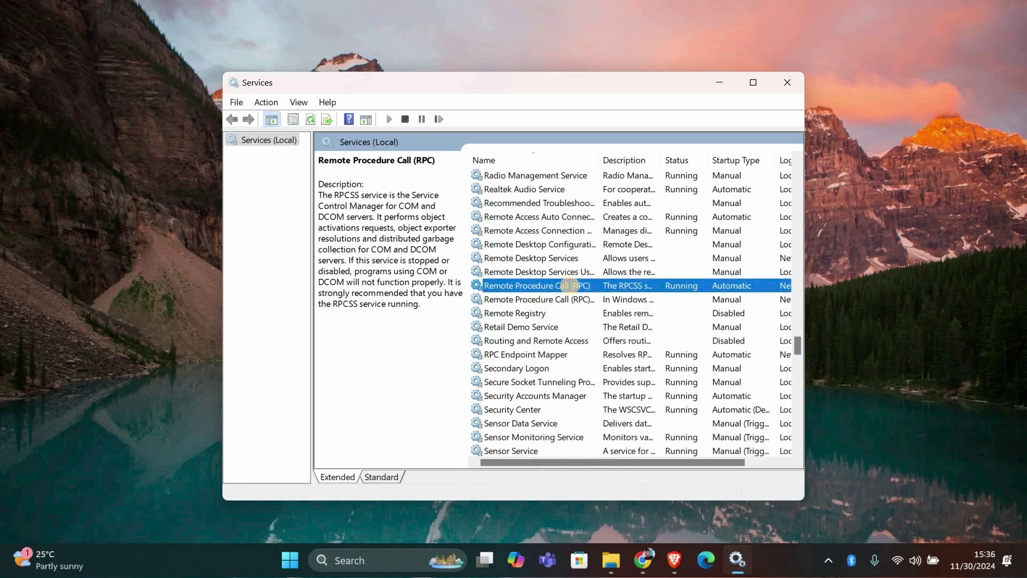
right_click(570, 286)
left_click(616, 427)
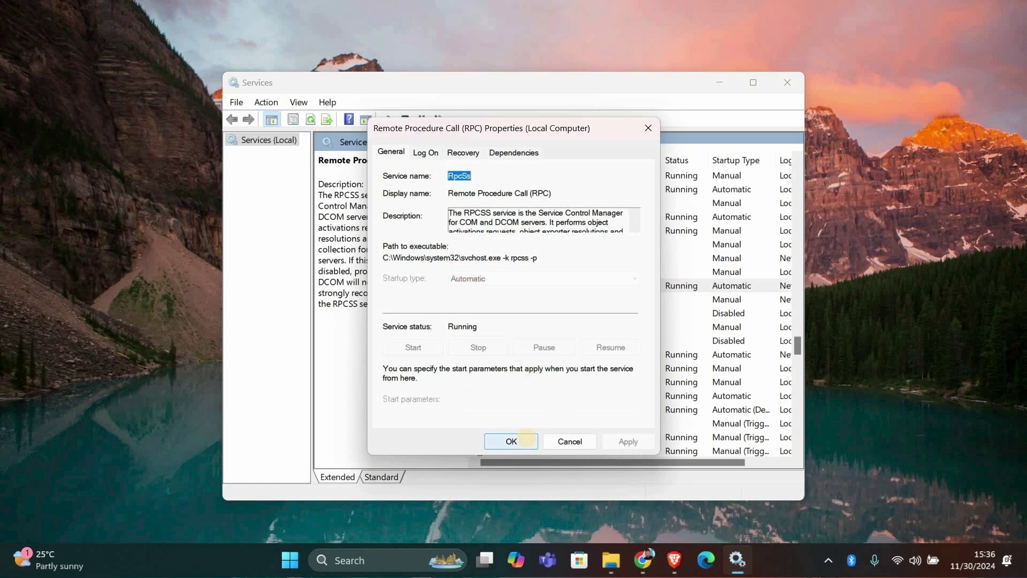
left_click(511, 441)
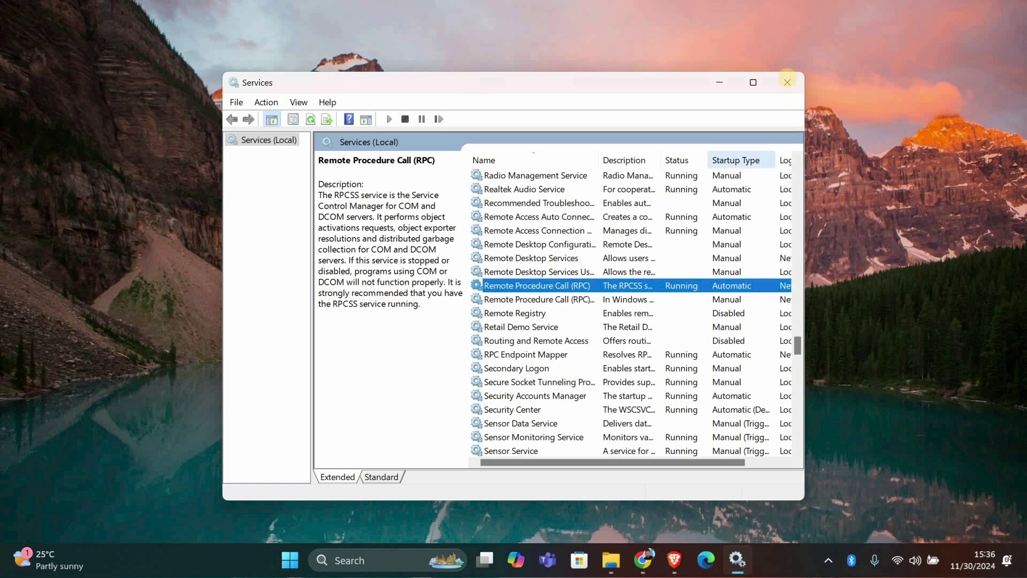
Close Services and launch Device Manager from the Win+X menu.
left_click(787, 82)
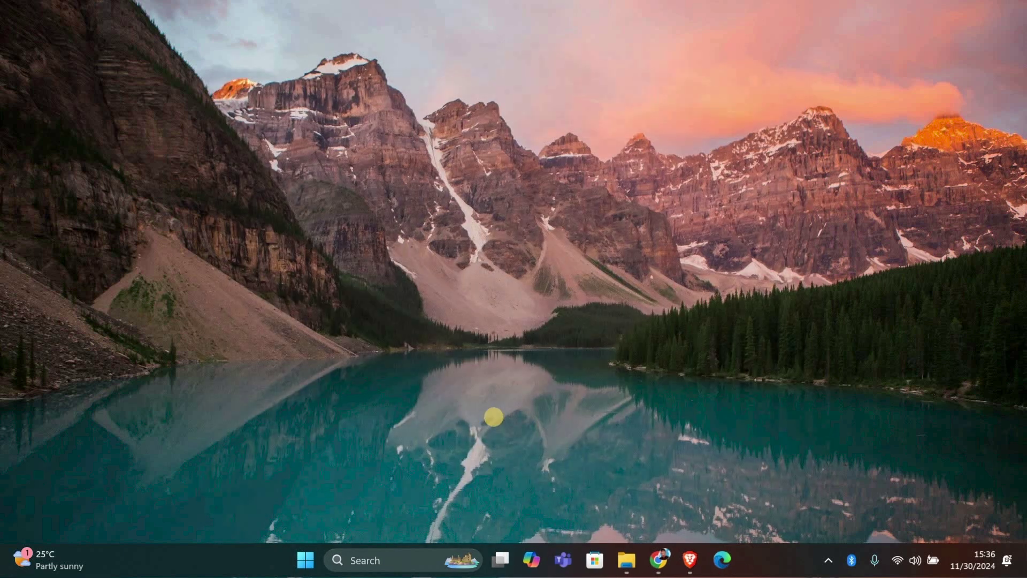
key("super+x")
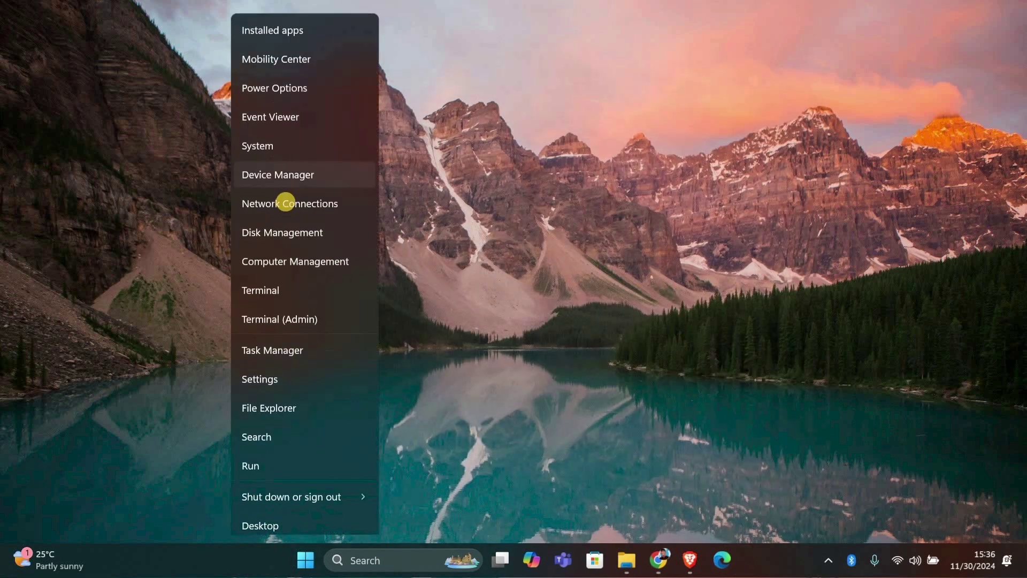
left_click(278, 175)
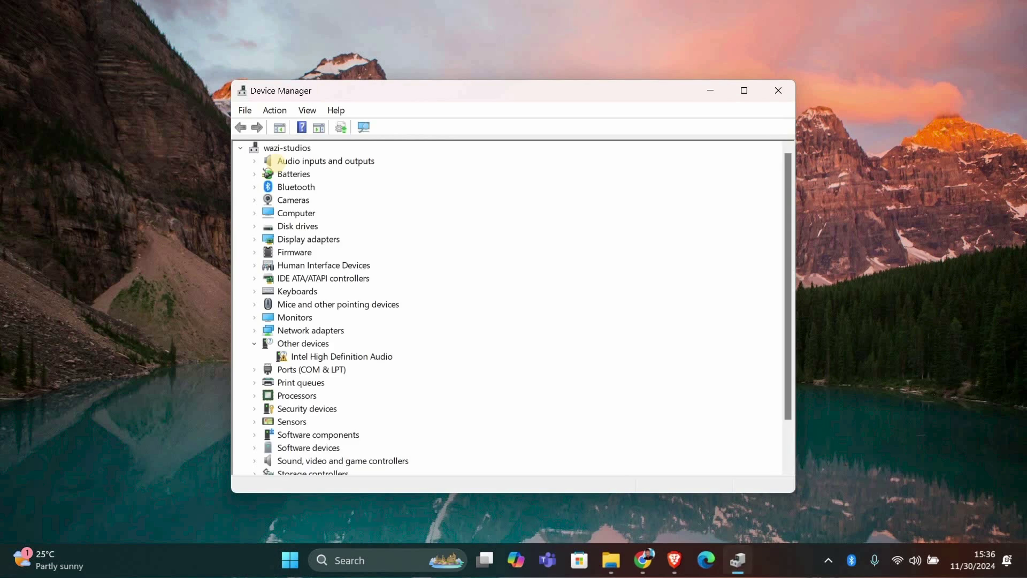
scroll(271, 241, "down", 1)
Expand Sound, video and game controllers and bring up Uninstall device for Realtek High Definition Audio(SST).
left_click(255, 421)
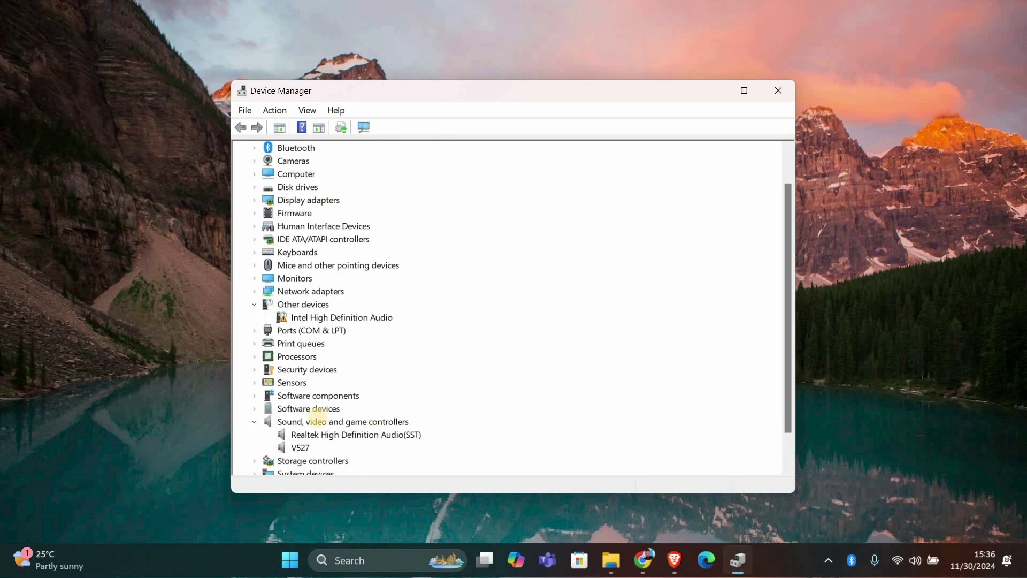
left_click(337, 435)
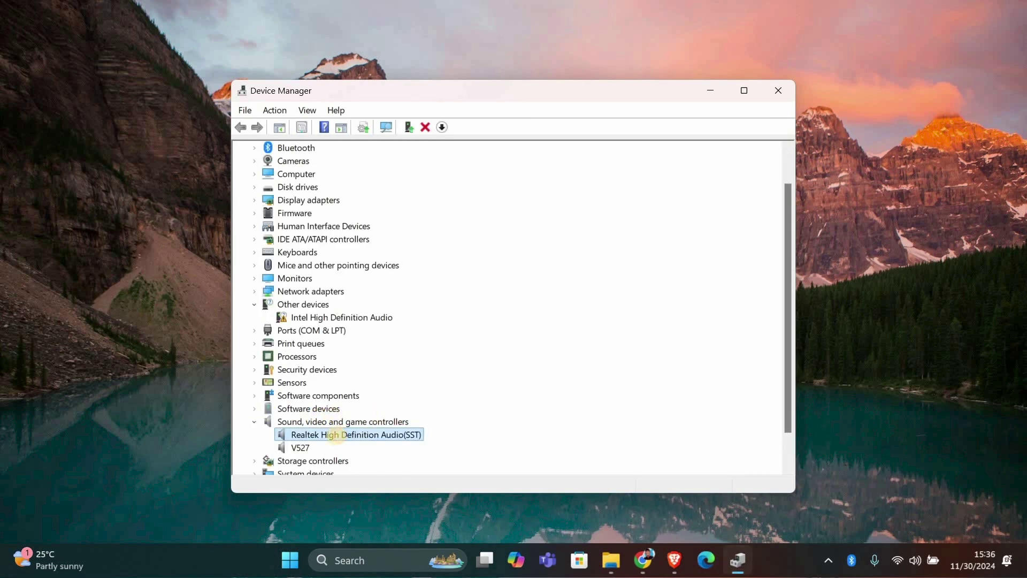
right_click(305, 435)
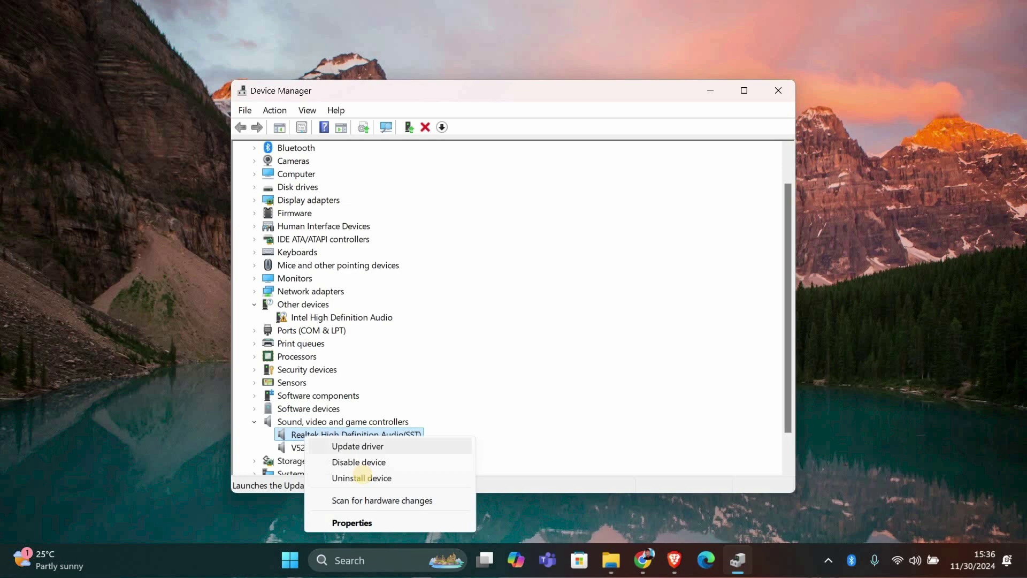
left_click(360, 477)
left_click(599, 335)
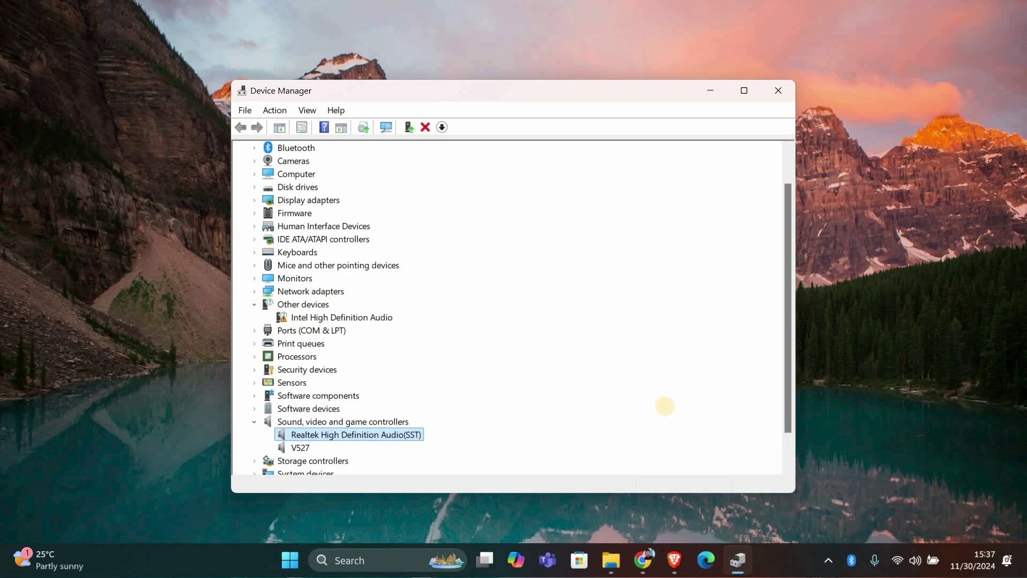
Close the Device Manager window.
left_click(776, 90)
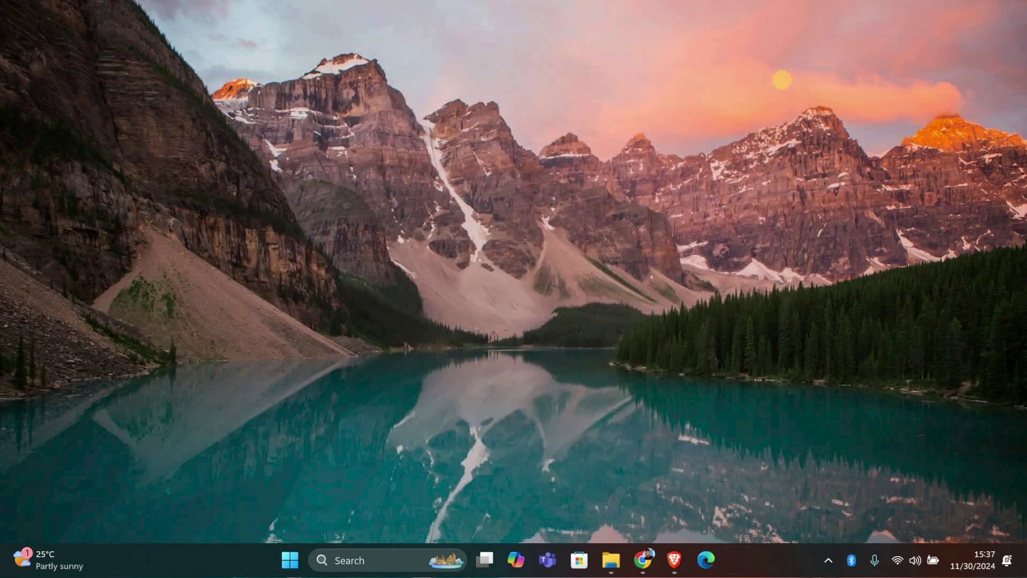